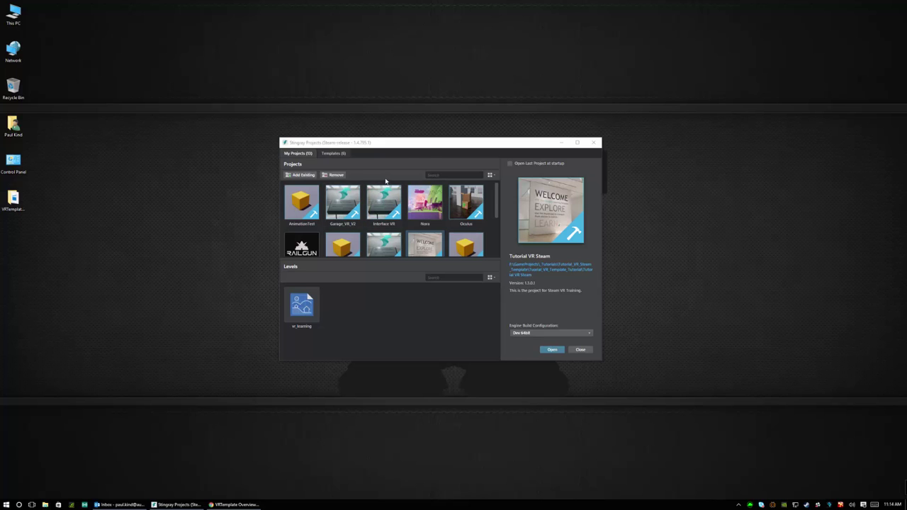
Start a new project from the vr_steam template and clear its default project name
mouse_move(405, 147)
mouse_down()
mouse_move(405, 159)
mouse_move(403, 150)
mouse_up()
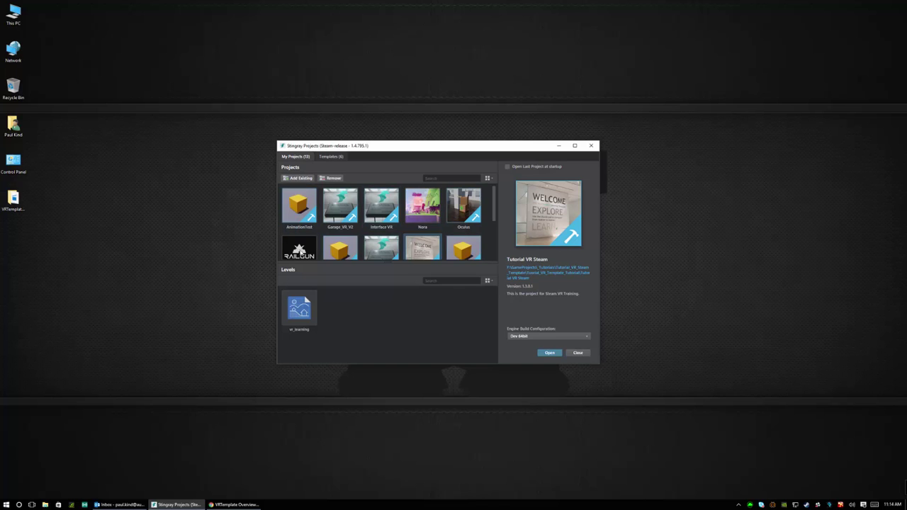
click(329, 158)
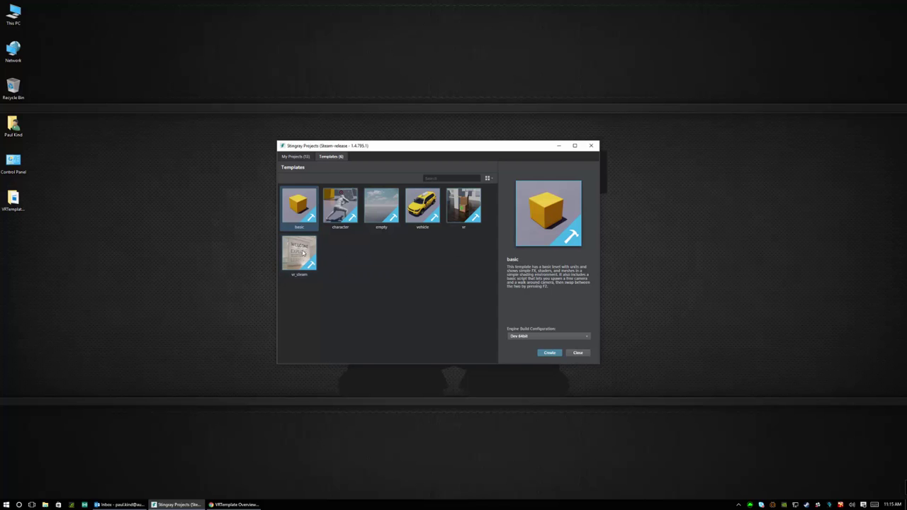
click(297, 252)
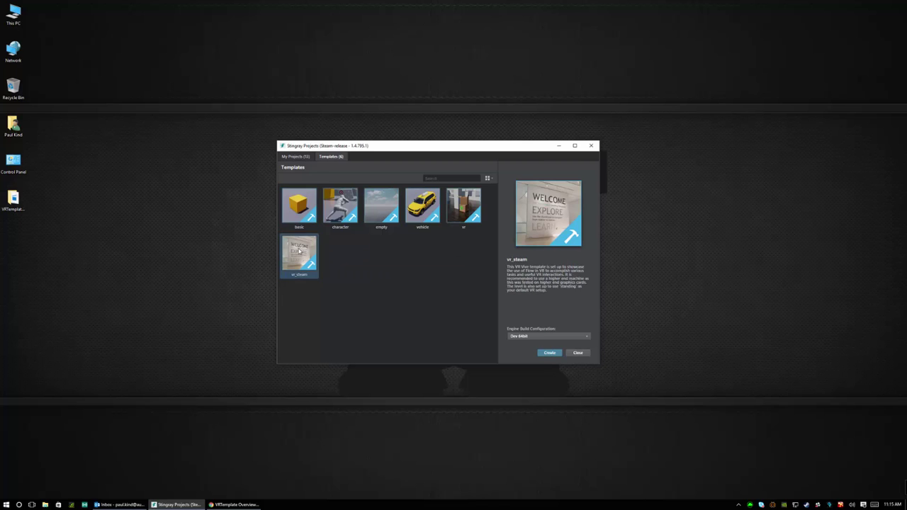
click(548, 355)
click(550, 355)
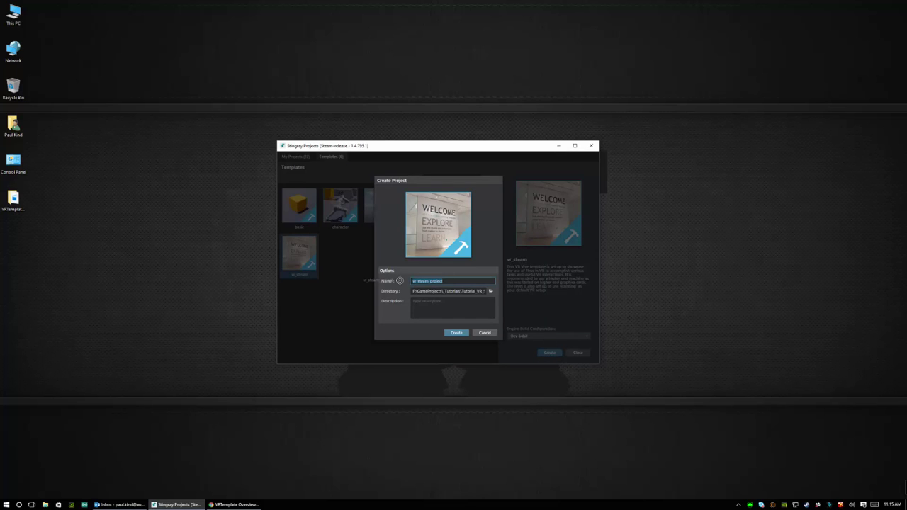
double_click(418, 281)
key(BackSpace)
Name the project 'Test VR Template' and browse for its directory on the Desktop
text(Test VR Template)
click(443, 312)
click(490, 290)
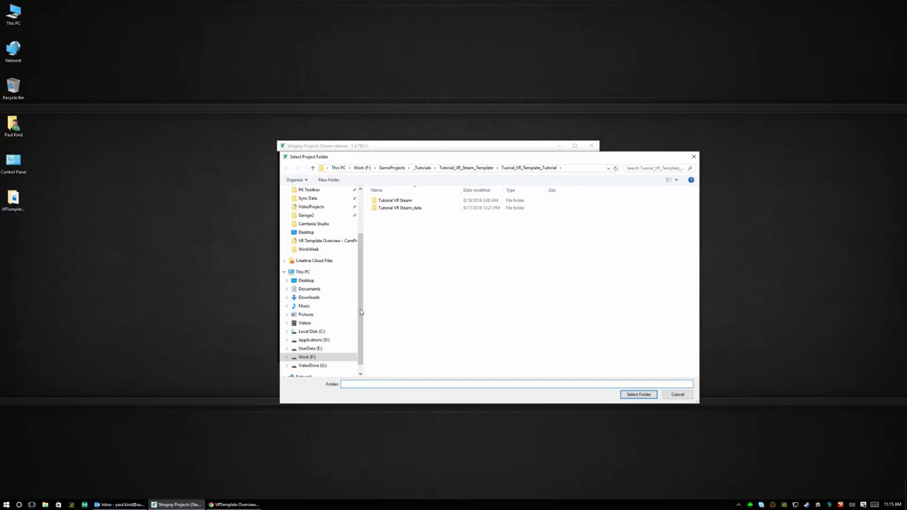
scroll(341, 305, up, 3)
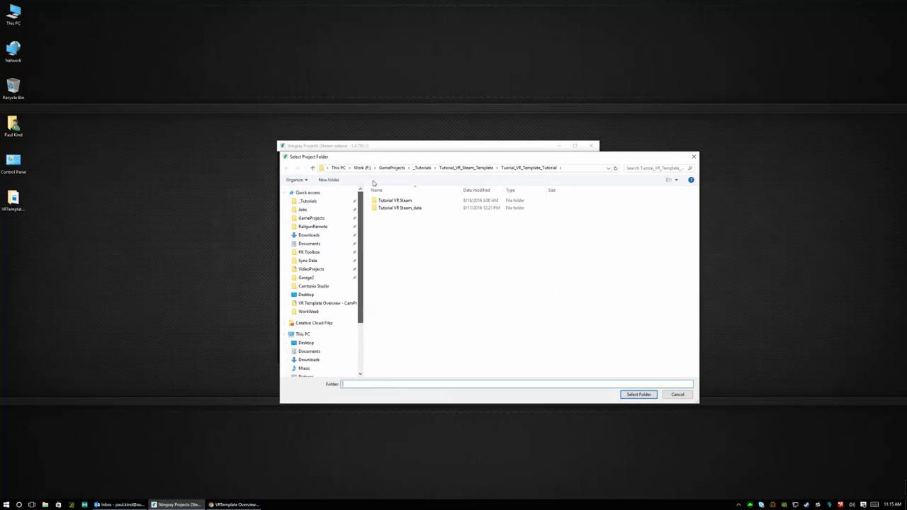
click(306, 294)
Create a SteamVR_Template folder on the Desktop and open it
right_click(390, 270)
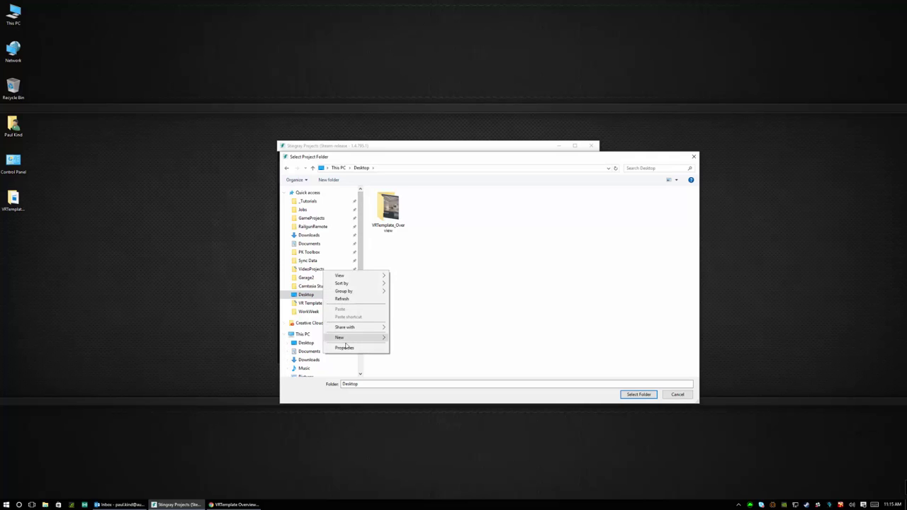
mouse_move(346, 345)
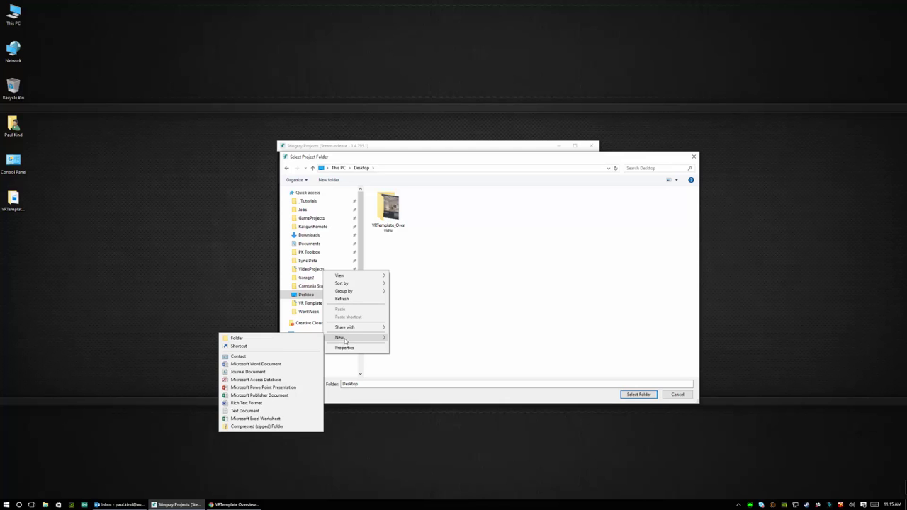
click(237, 338)
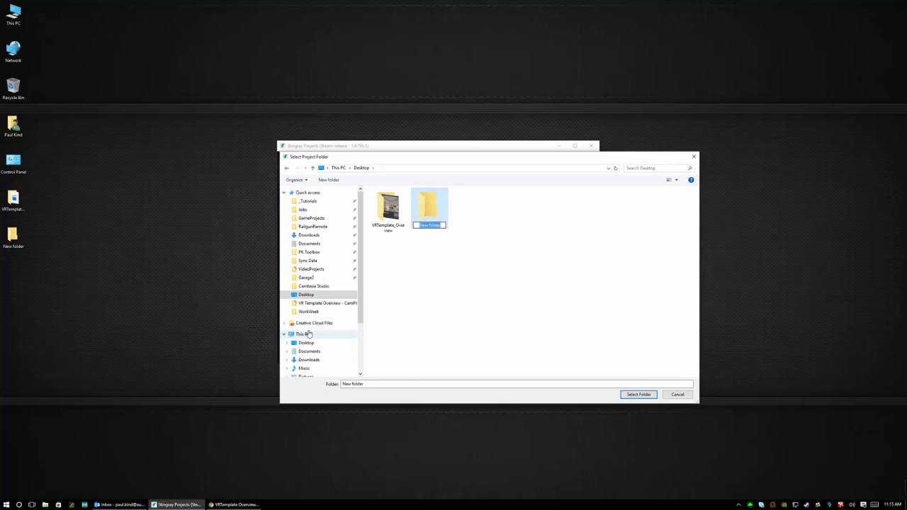
text(SteamVR_Template)
key(Return)
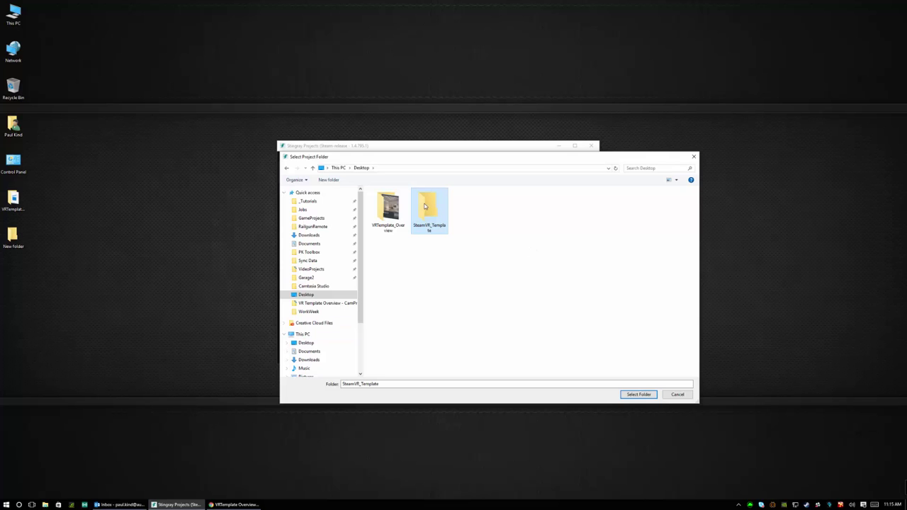
double_click(430, 216)
Create a Project folder inside SteamVR_Template and open it
right_click(393, 223)
mouse_move(347, 296)
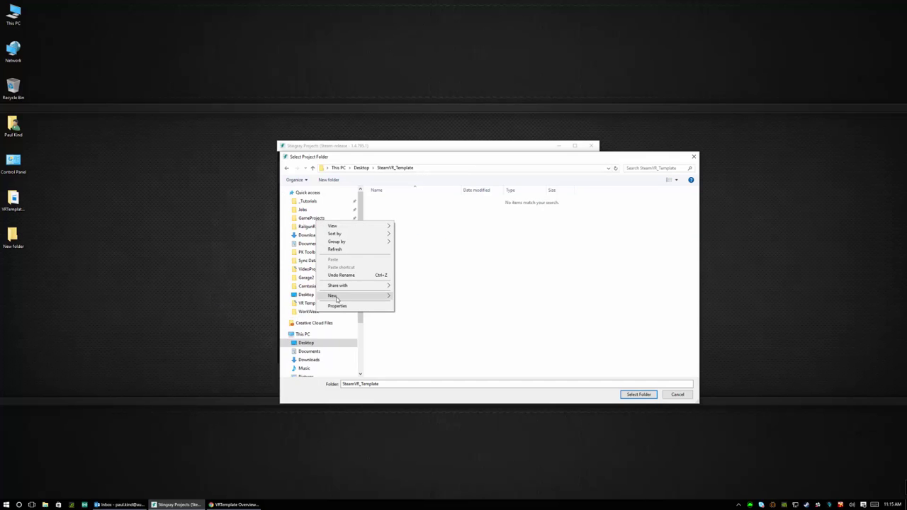
click(261, 297)
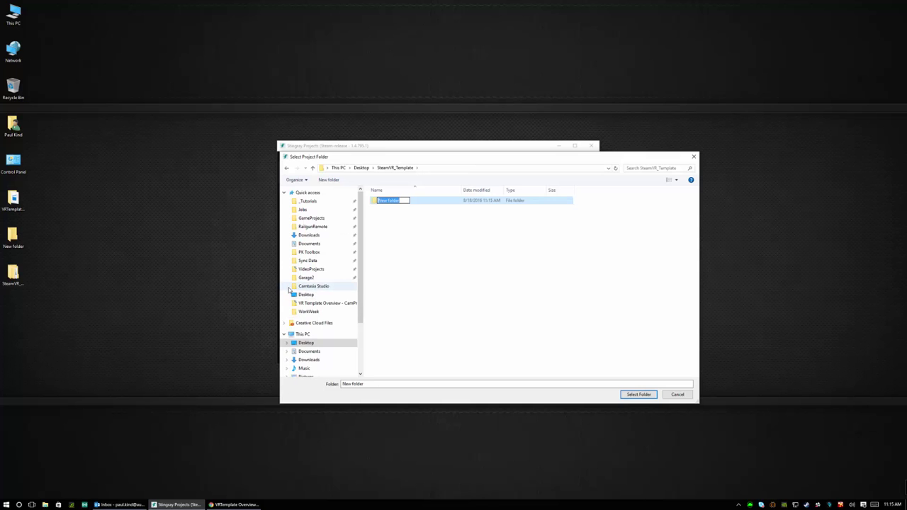
text(Project)
key(Return)
double_click(383, 201)
Use the Project folder as the directory, enter description 'T', and create Test VR Template
click(638, 394)
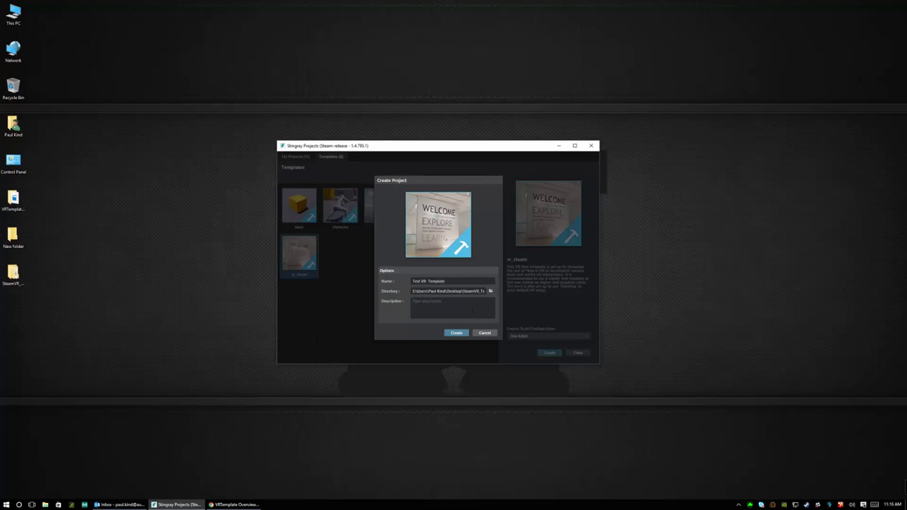
click(438, 309)
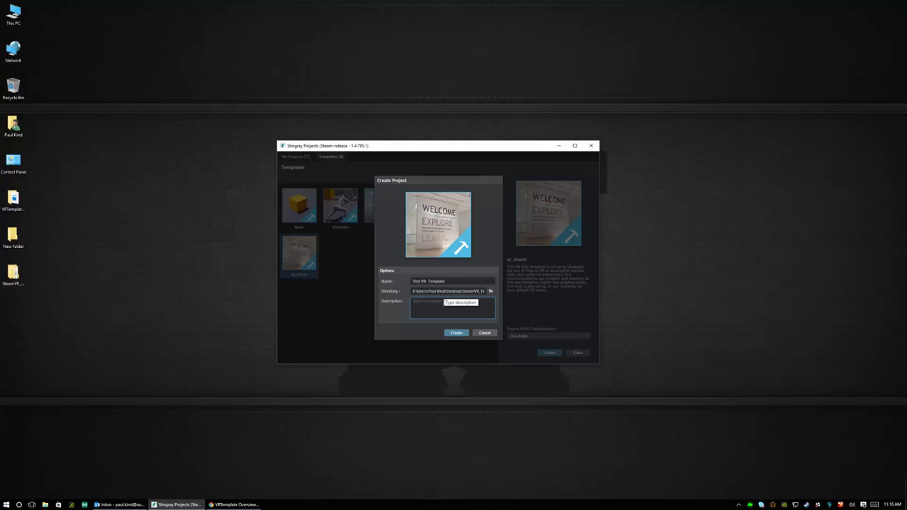
text(Test run of Steam VR Template.)
click(459, 334)
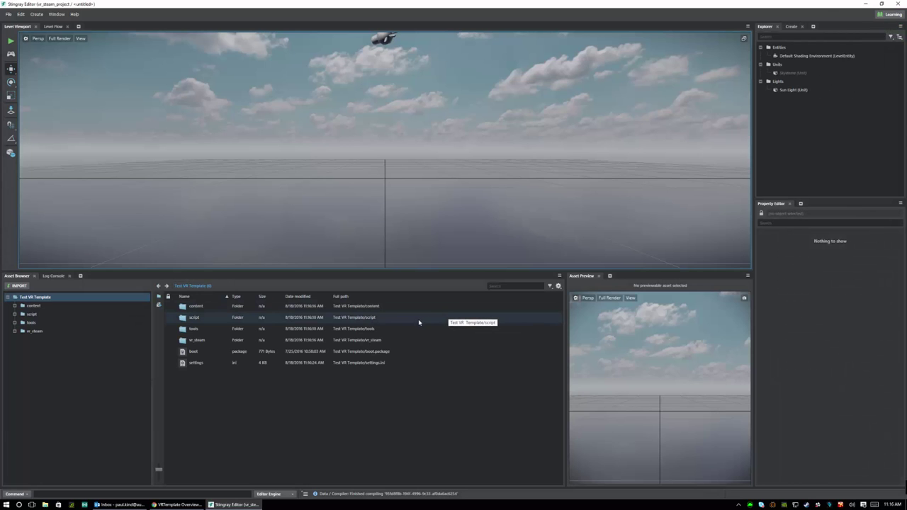
Open the content/levels/vr_learning level and look around toward the wheel display and door
click(8, 15)
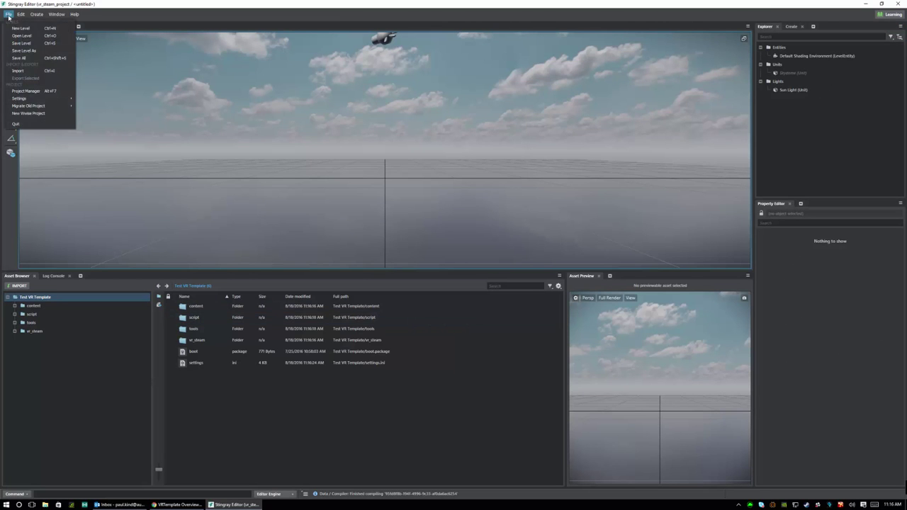
click(16, 40)
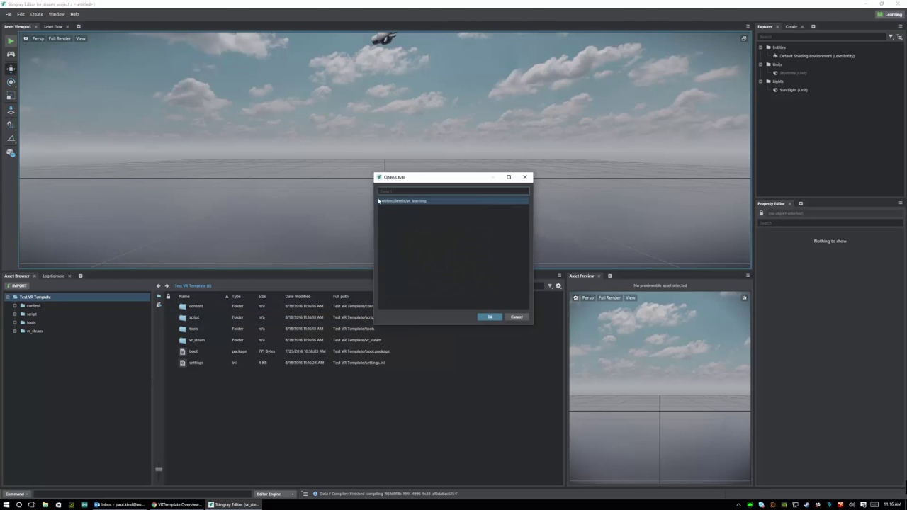
double_click(421, 202)
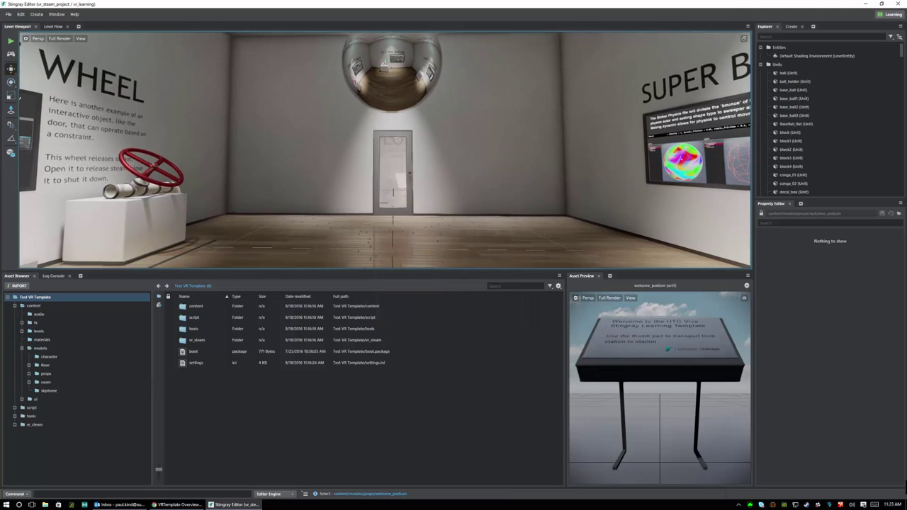
right_drag(472, 211, 607, 211)
key(w)
key(s)
Open the pedestal's torus knot in the Unit Editor and show its Unit Flow graph
right_drag(446, 214, 446, 214)
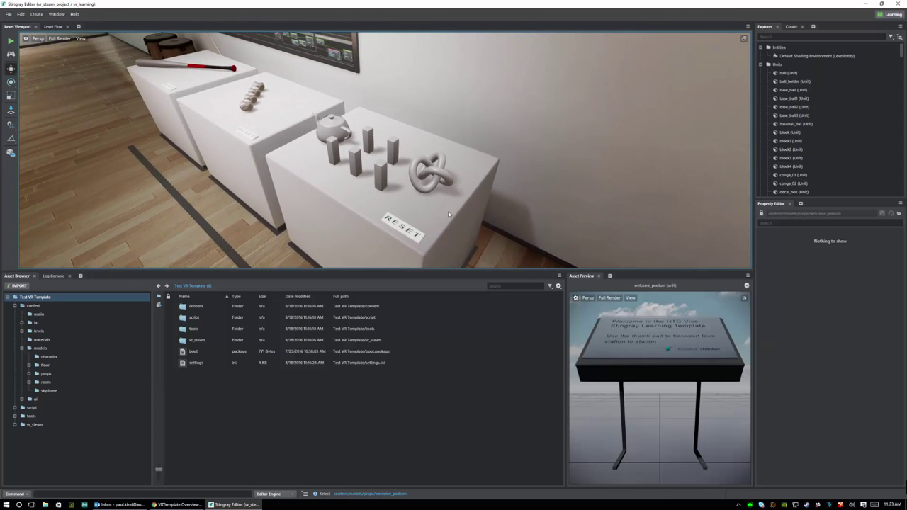
click(444, 173)
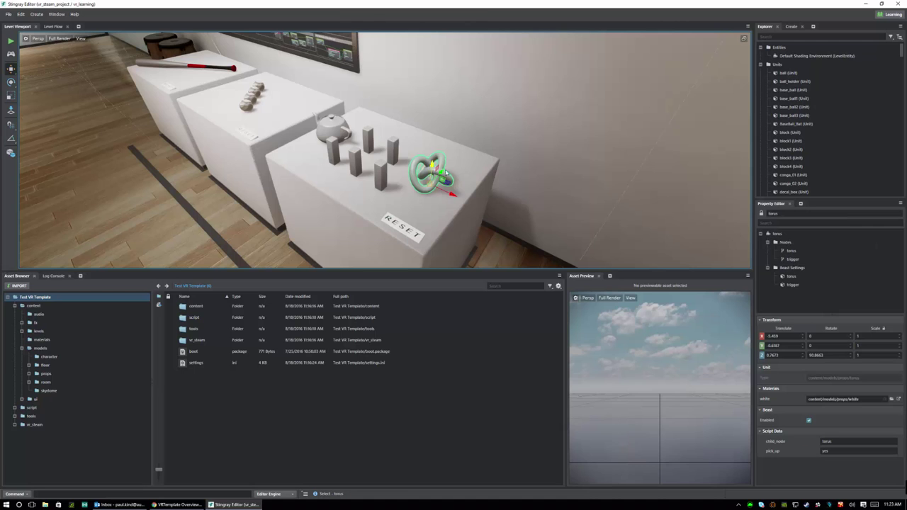
right_click(427, 174)
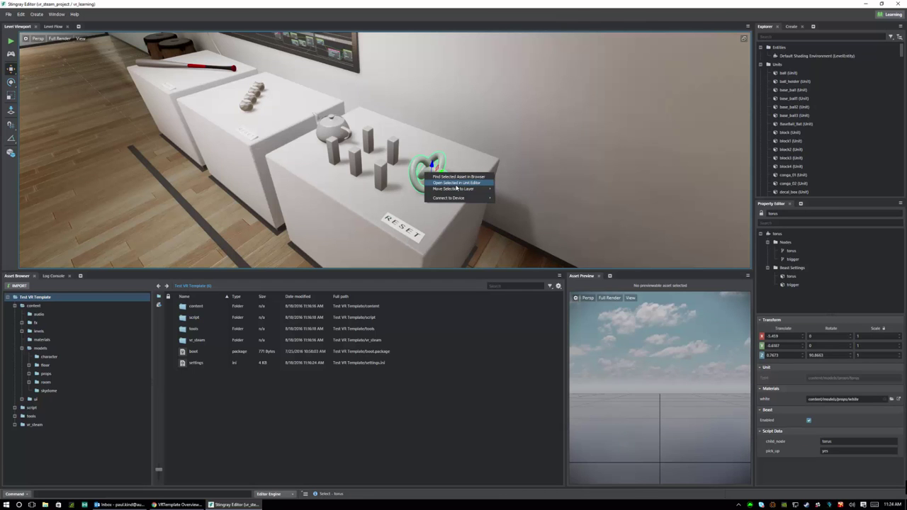
click(456, 186)
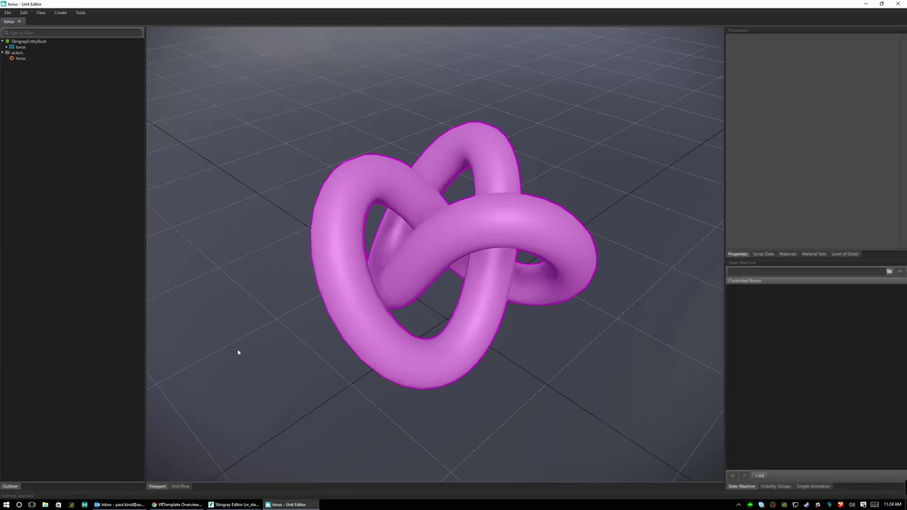
click(179, 486)
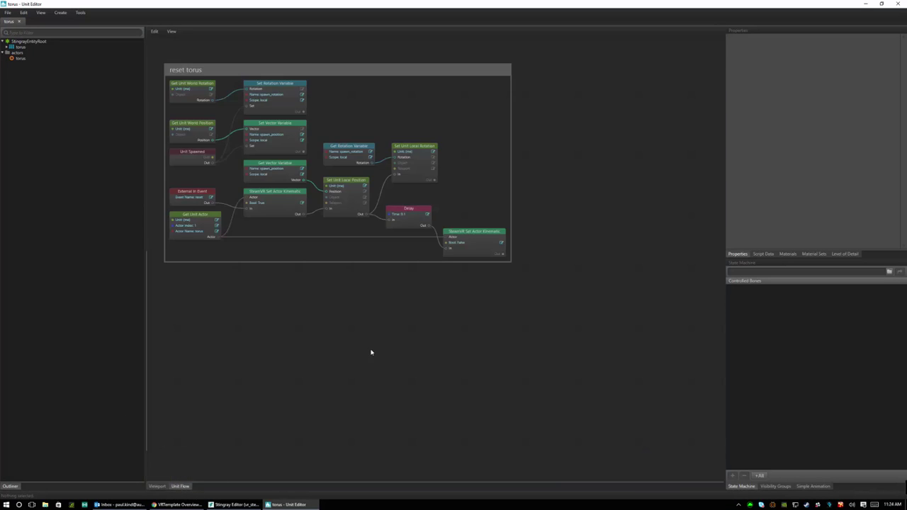
Zoom and pan the torus graph to fit all groups, nudging the reset torus group down
scroll(415, 367, up, 5)
scroll(458, 349, down, 4)
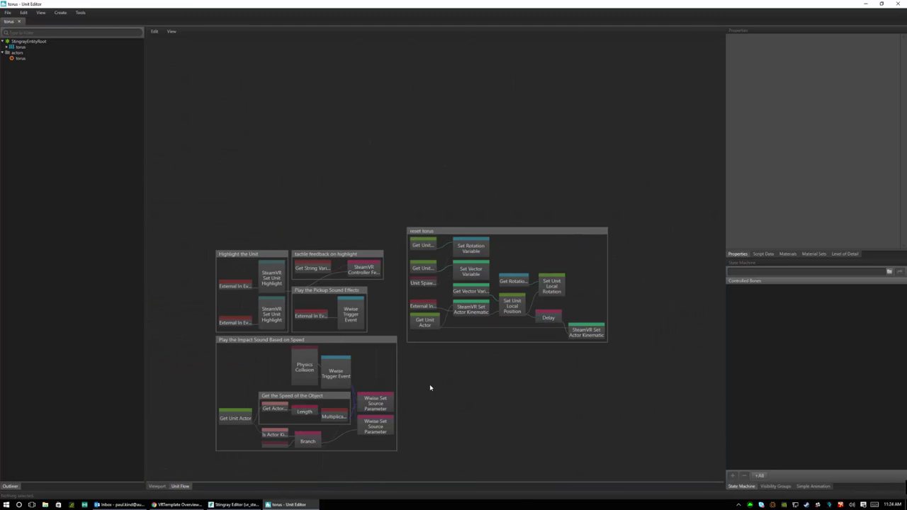
middle_drag(433, 377, 468, 304)
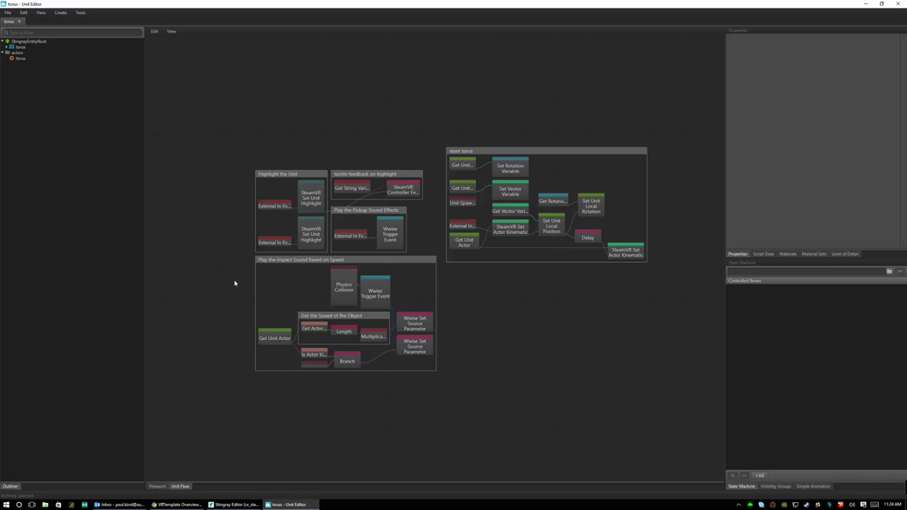
drag(478, 152, 469, 175)
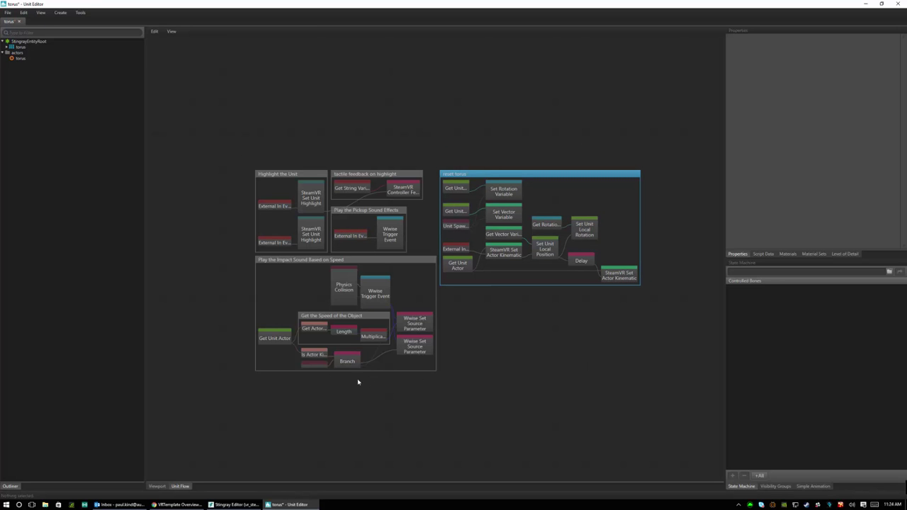
scroll(463, 291, up, 6)
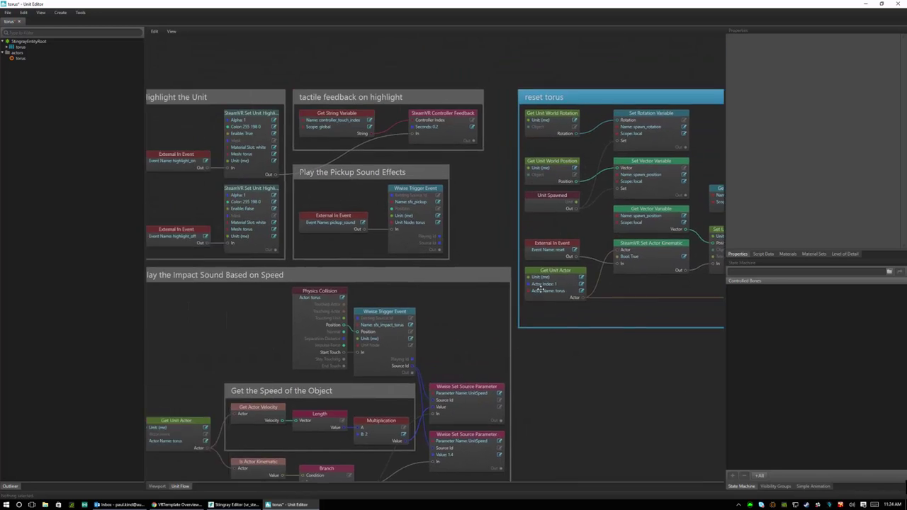
middle_drag(584, 266, 501, 232)
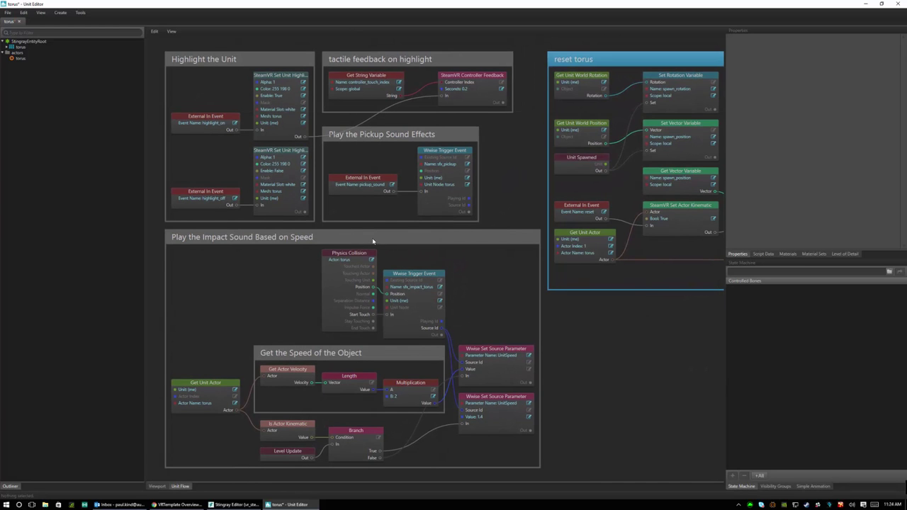
Inspect the highlight, tactile feedback, pickup sound, impact sound and reset torus groups
click(215, 61)
click(378, 63)
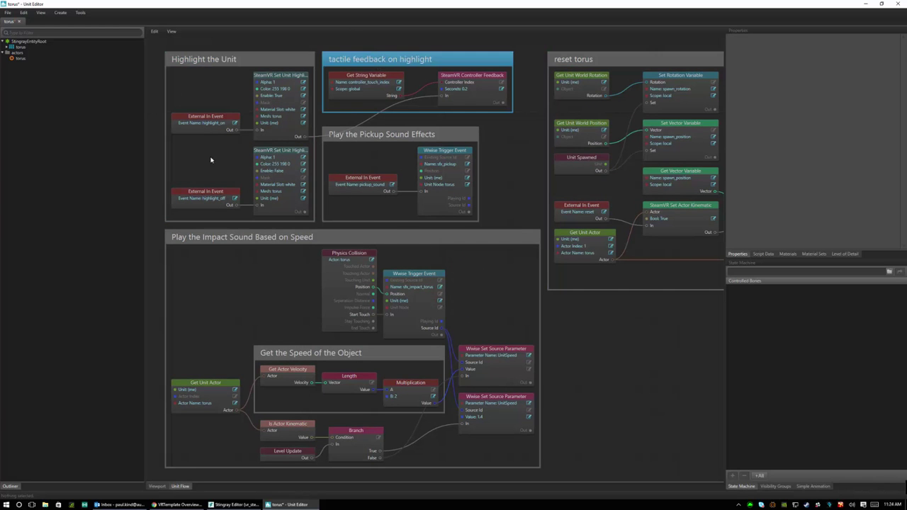
click(388, 137)
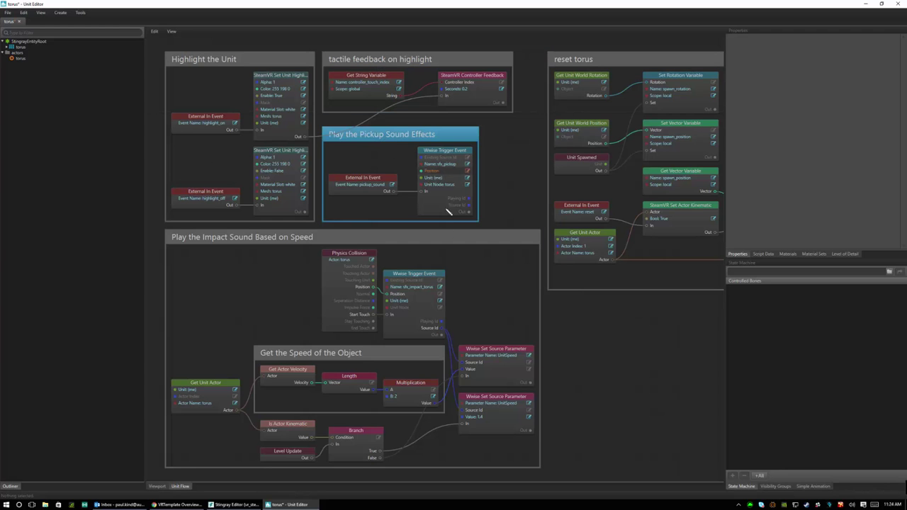
click(202, 242)
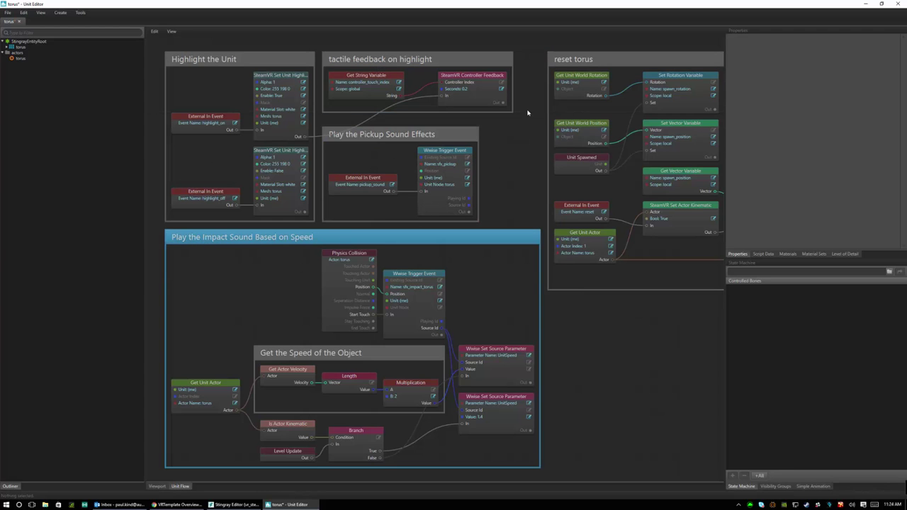
click(588, 60)
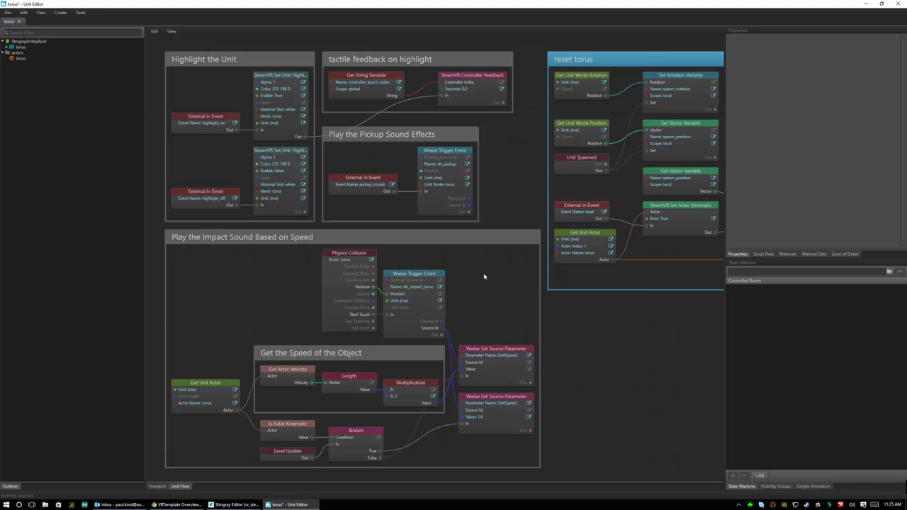
Close the torus Unit Editor without saving and collapse the content folder
click(898, 5)
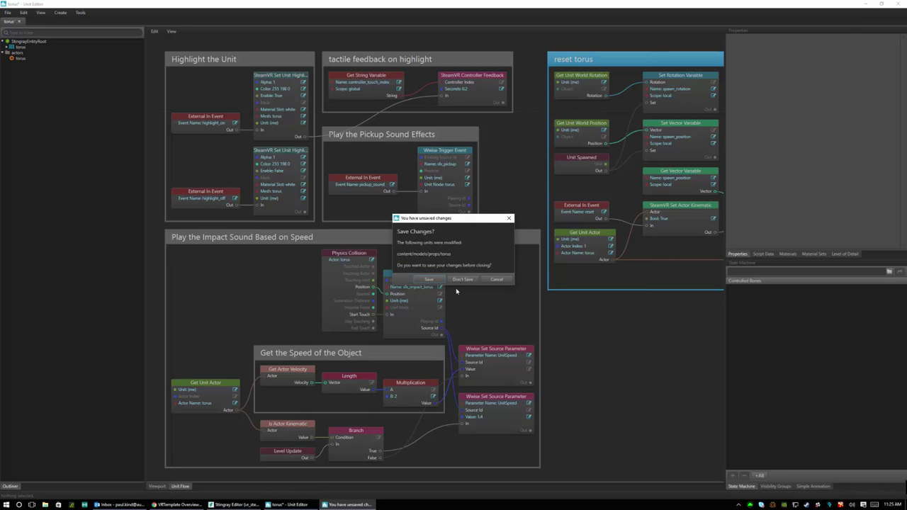
click(462, 279)
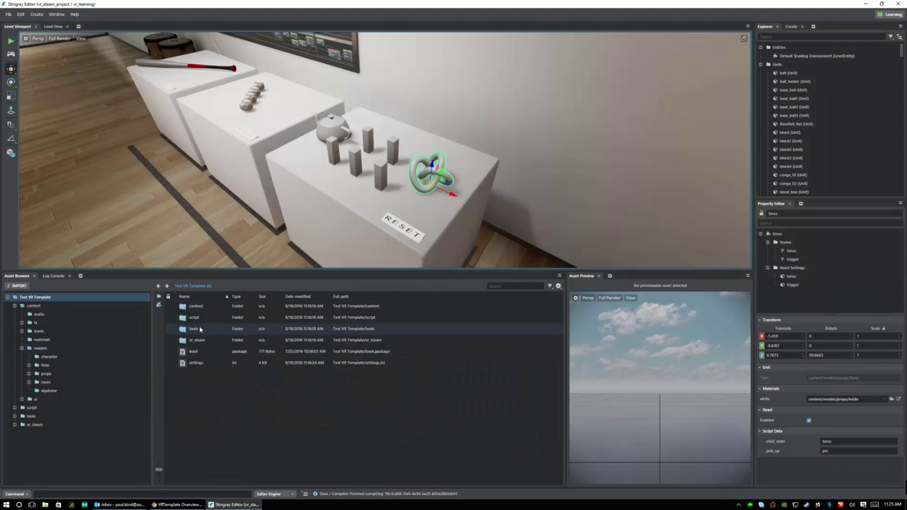
click(15, 306)
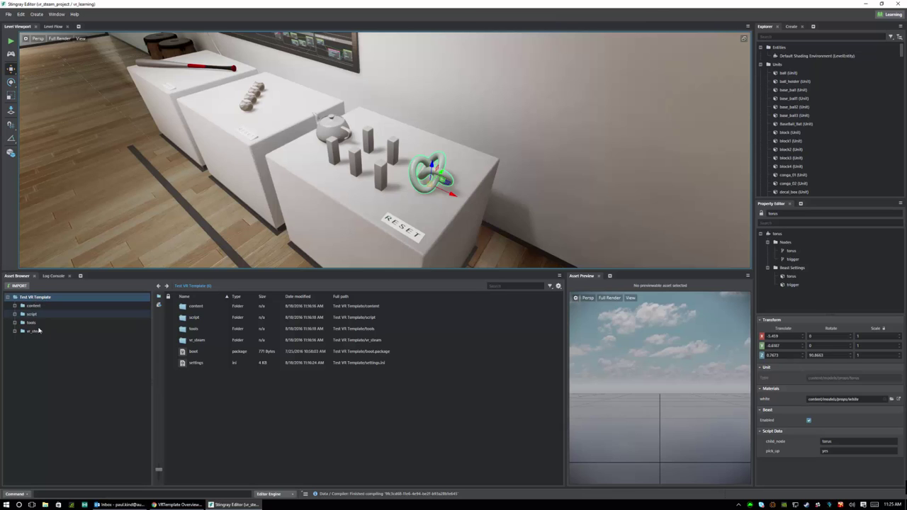
Open the wand_extras_1 unit from vr_steam > models in the Asset Browser
click(63, 333)
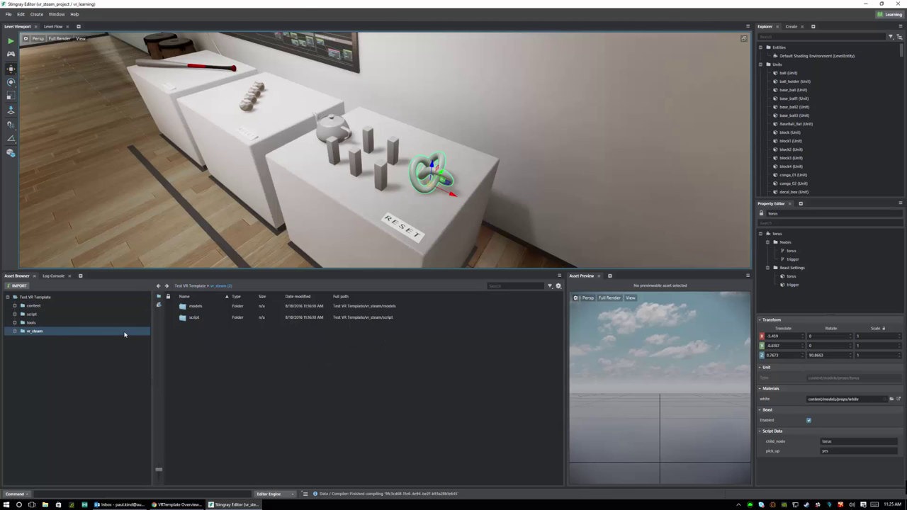
double_click(30, 332)
click(37, 340)
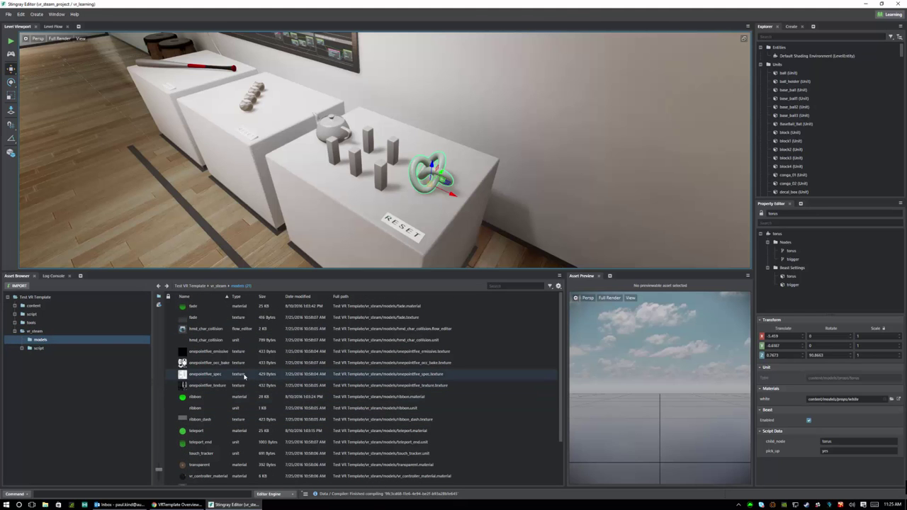
scroll(186, 340, down, 3)
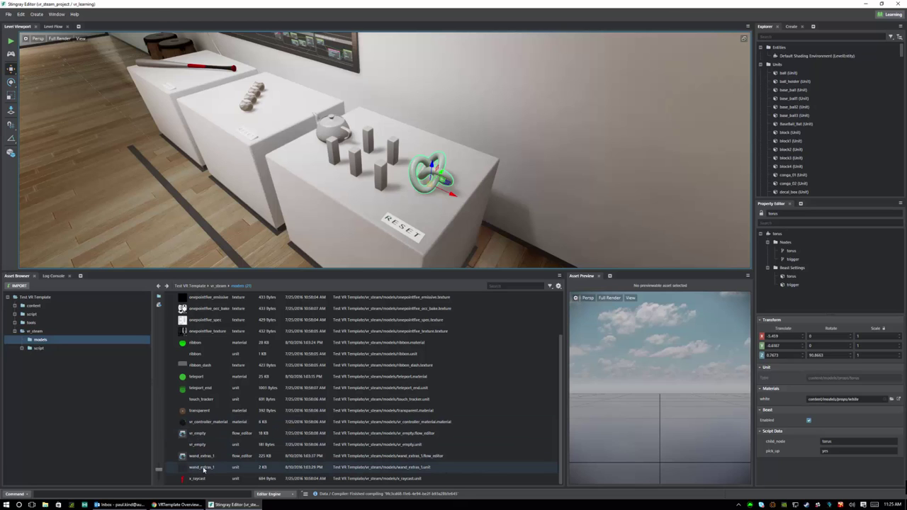
double_click(203, 469)
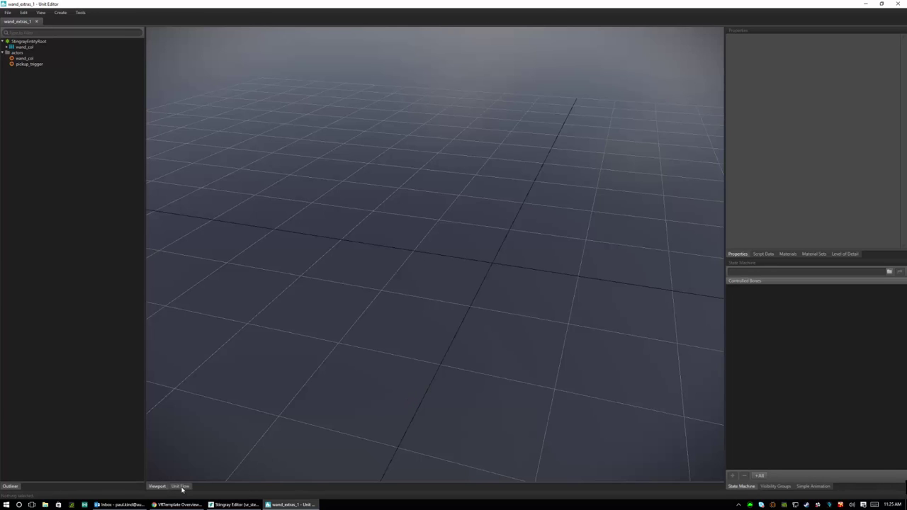
Show the wand_extras_1 Unit Flow graph and pan and zoom around it
click(180, 487)
middle_drag(540, 321, 500, 327)
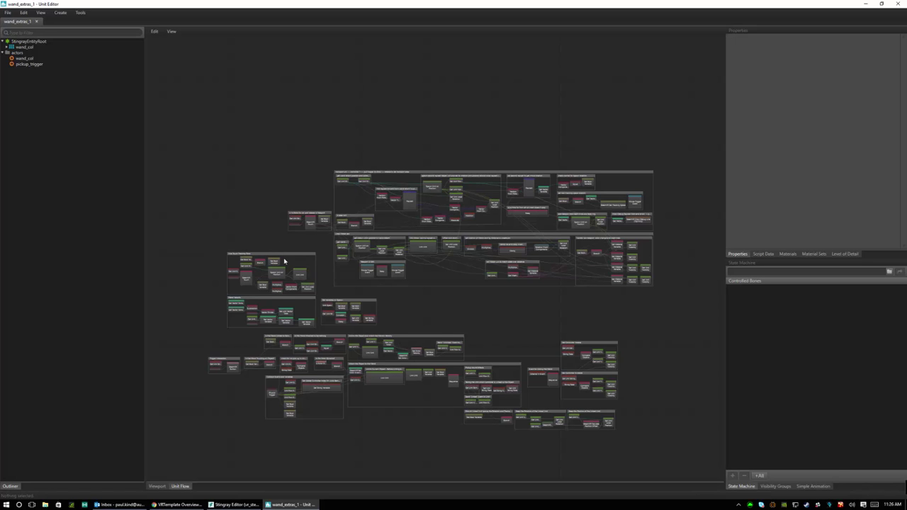
middle_drag(381, 302, 373, 265)
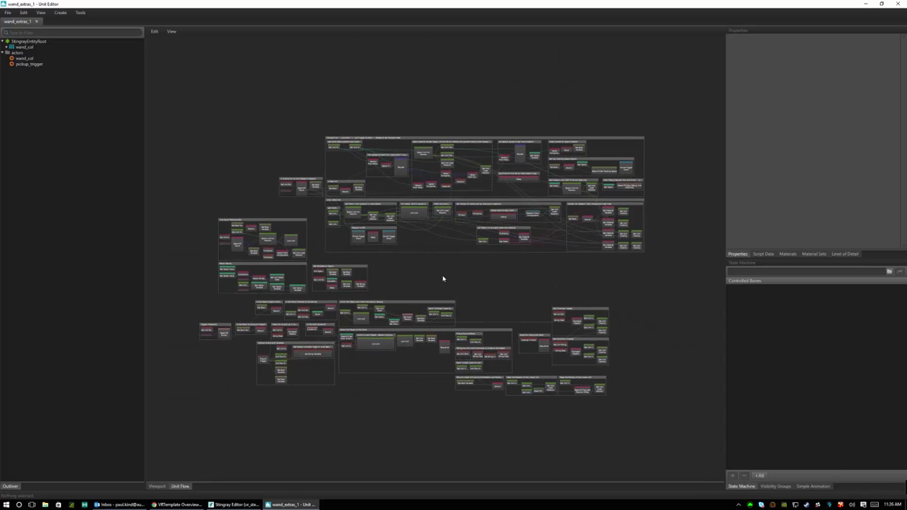
scroll(443, 280, up, 5)
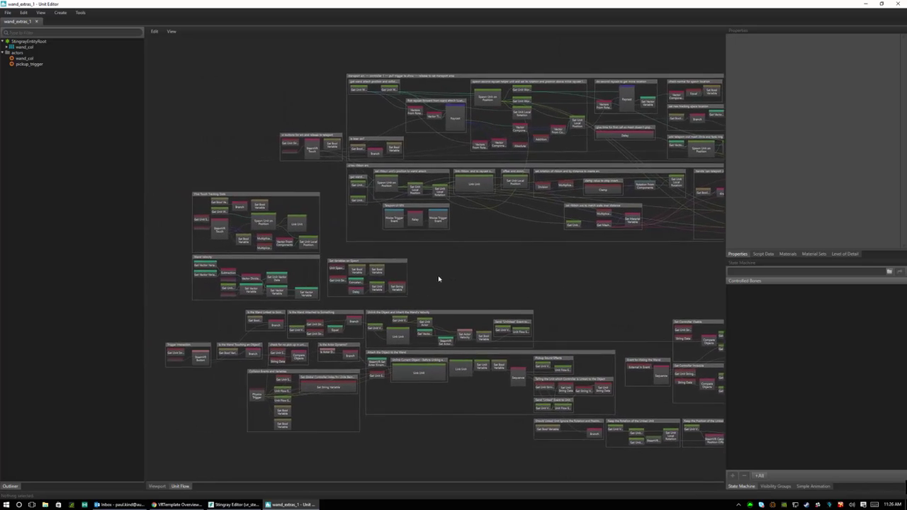
scroll(496, 282, down, 3)
middle_drag(510, 282, 478, 295)
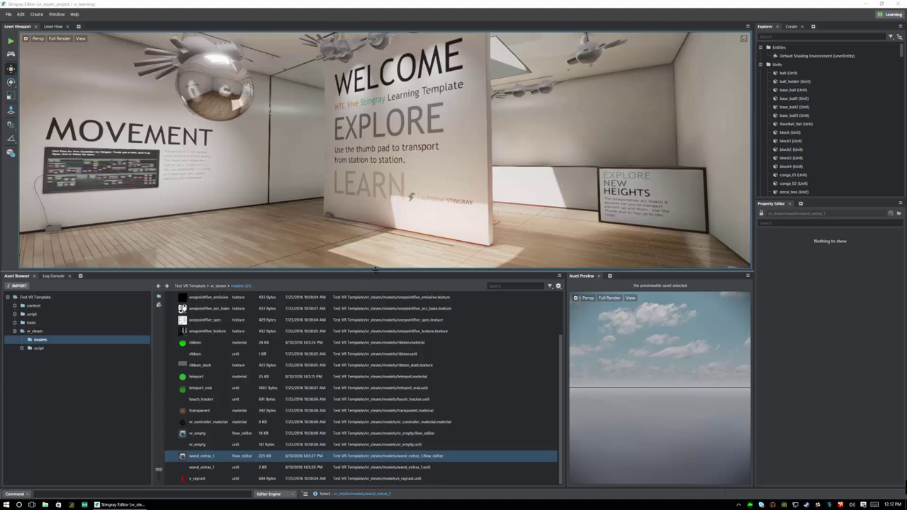
Launch SteamVR from the Steam tray icon and move its status window aside
right_click(807, 505)
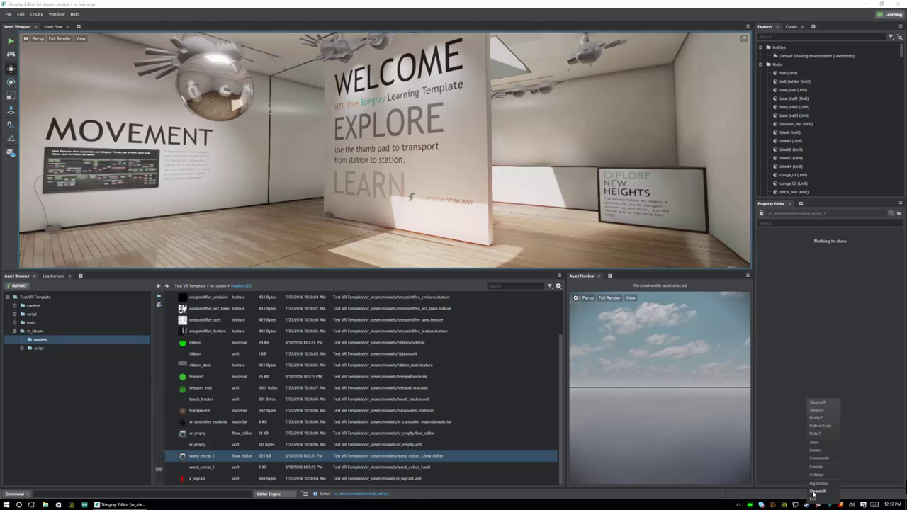
click(818, 492)
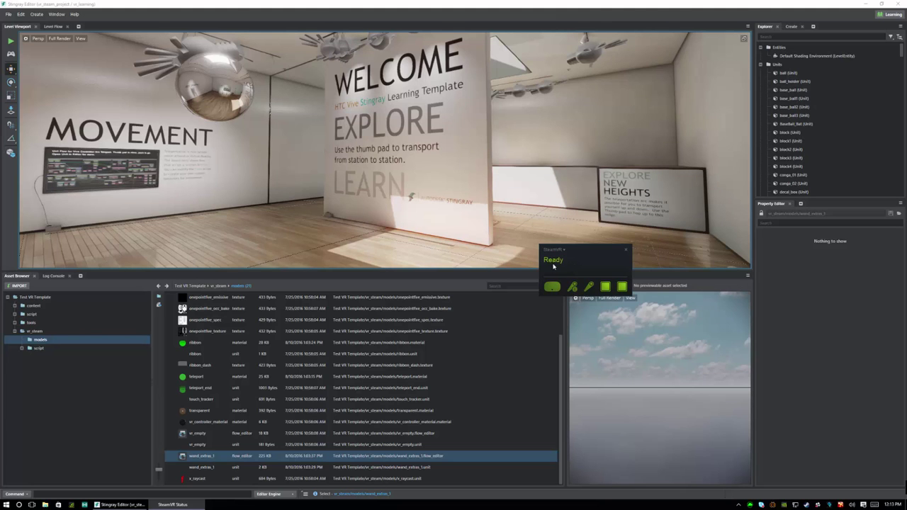
drag(584, 252, 790, 378)
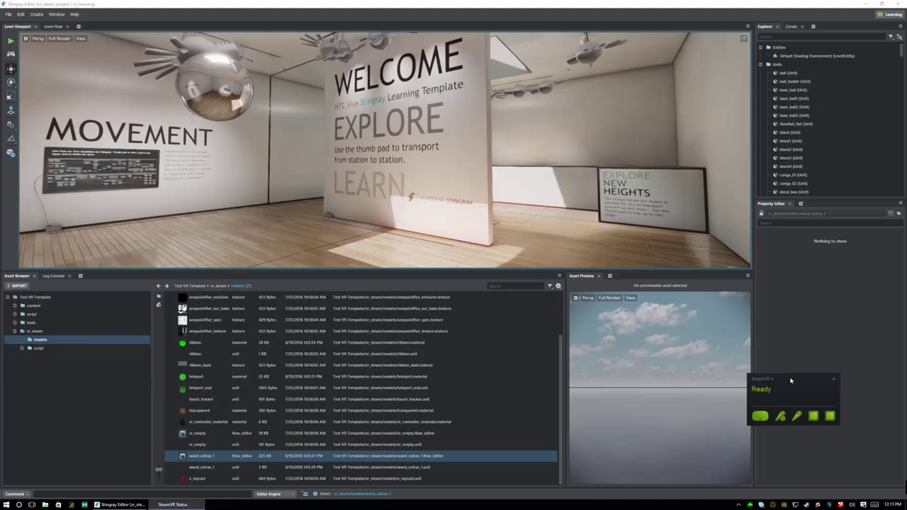
Run the Test VR Template project in the headset from the editor toolbar
click(11, 55)
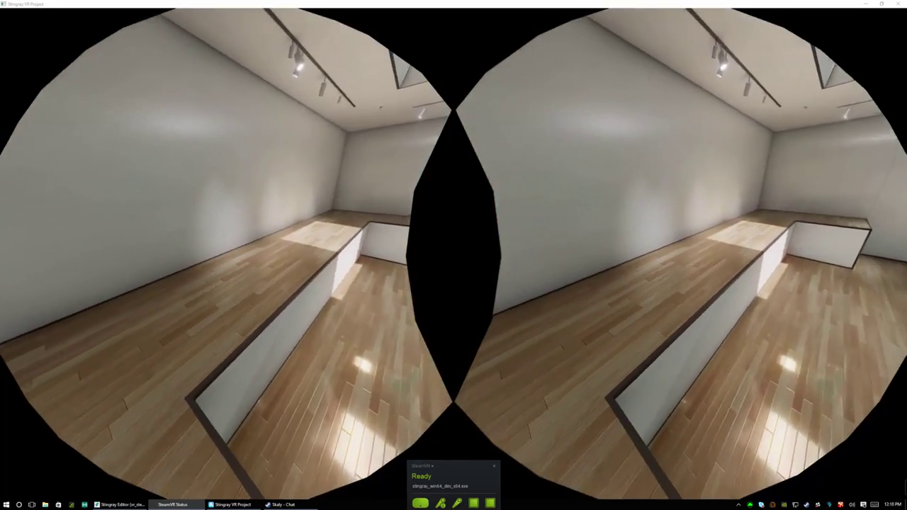
Exit the VR project, quit SteamVR, and fly the level camera toward the WELCOME sign
key(Escape)
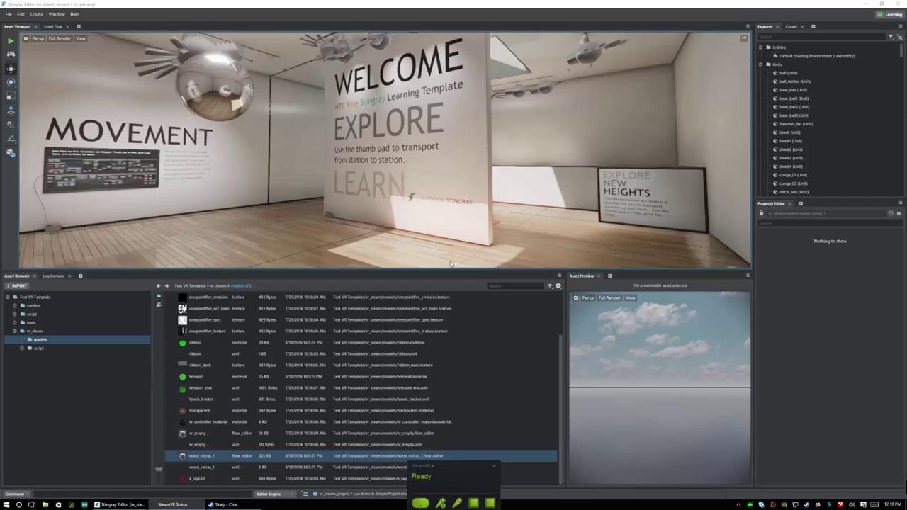
click(494, 468)
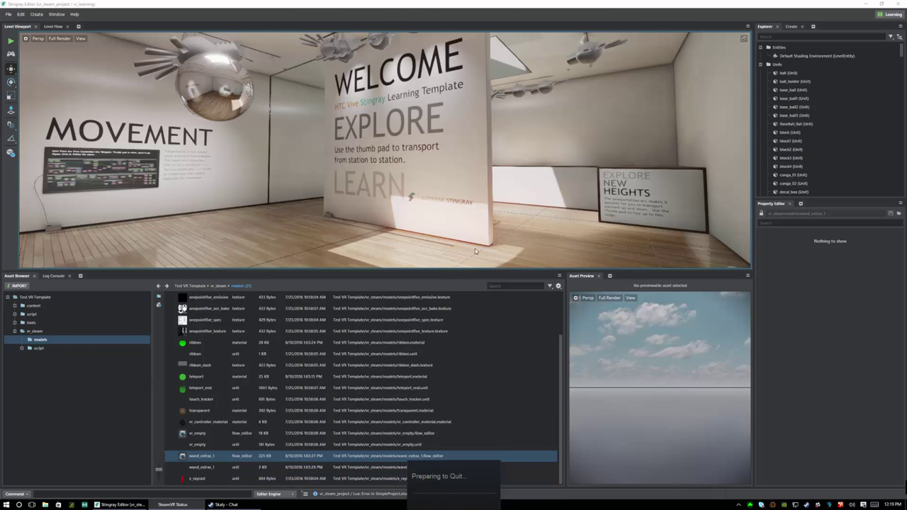
right_drag(474, 248, 446, 241)
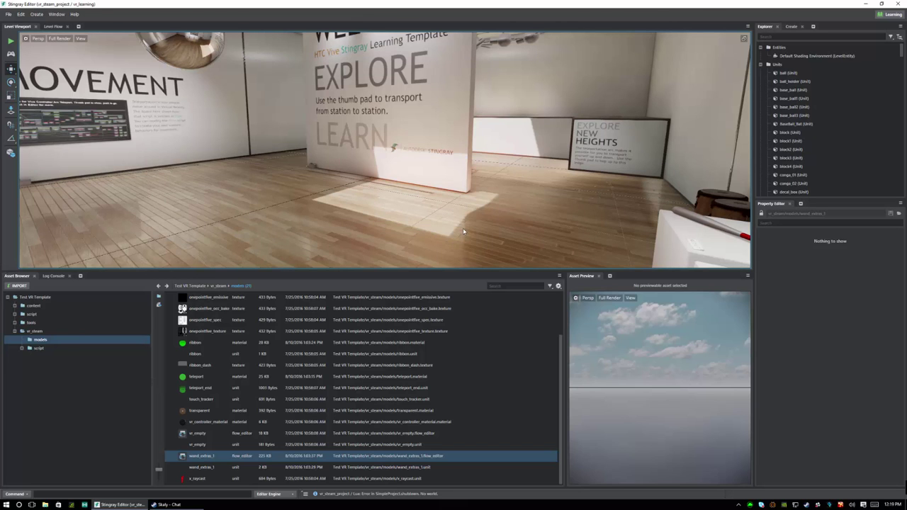
right_drag(465, 225, 429, 214)
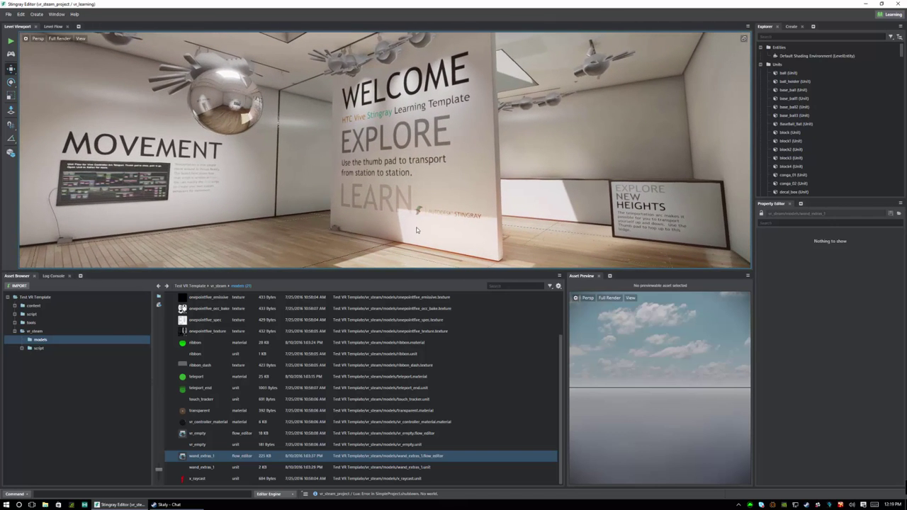